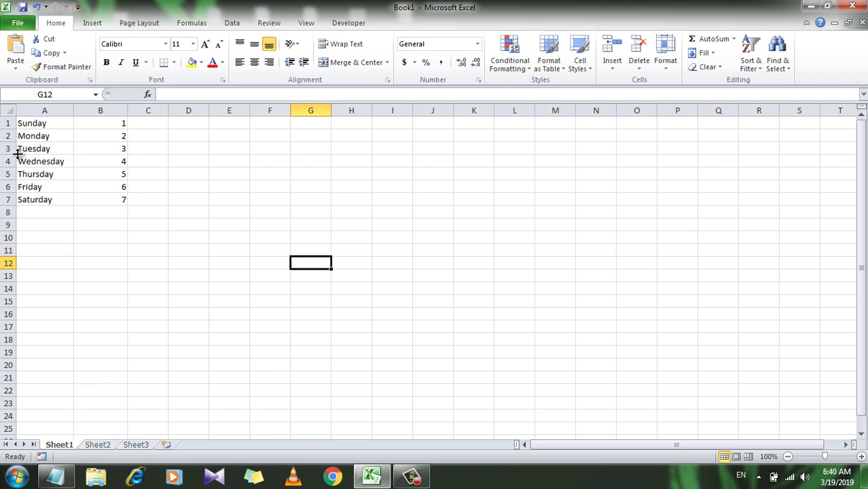
Select rows 1 and 2 of the day list, then clear the selection.
click(4, 136)
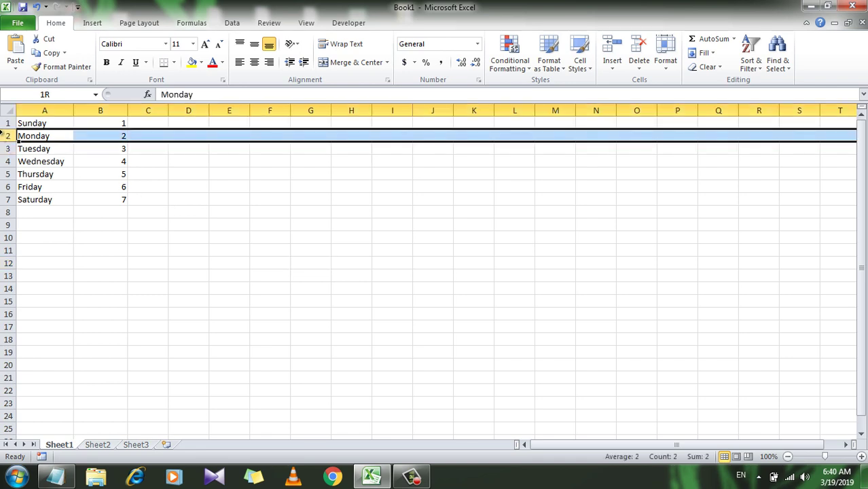
drag(4, 136, 5, 126)
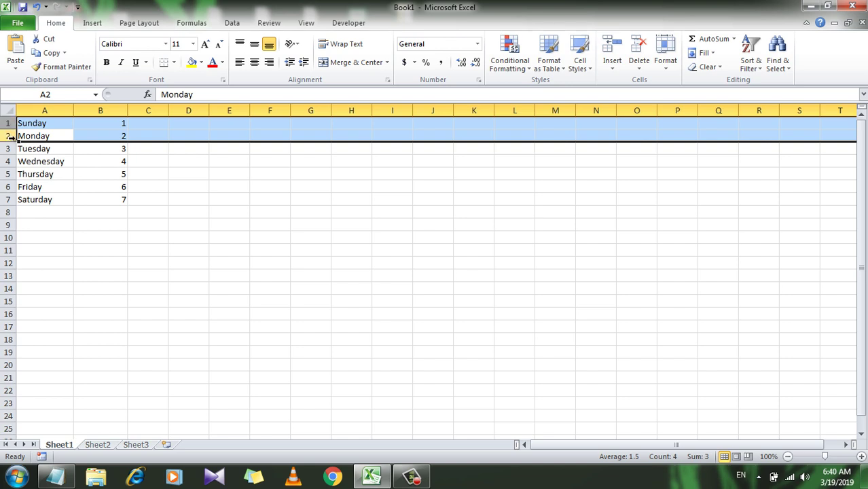
click(238, 274)
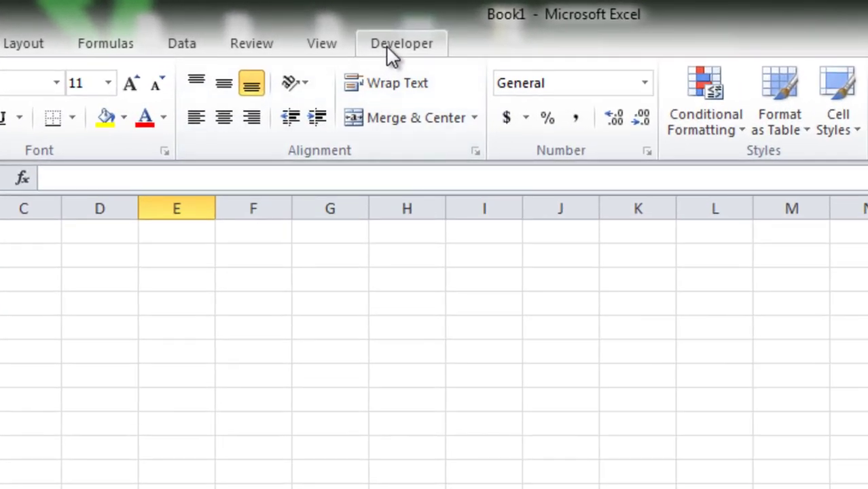
Draw an ActiveX toggle button over cells G10 to I12 beside the day list.
click(343, 25)
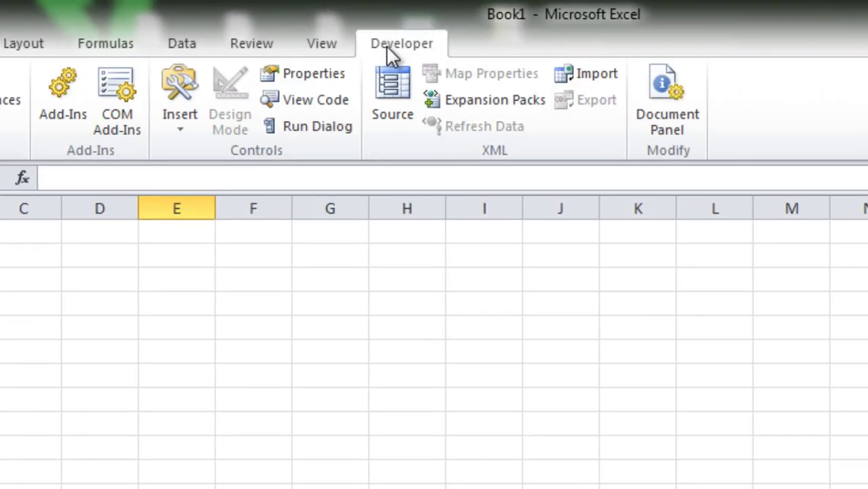
click(175, 117)
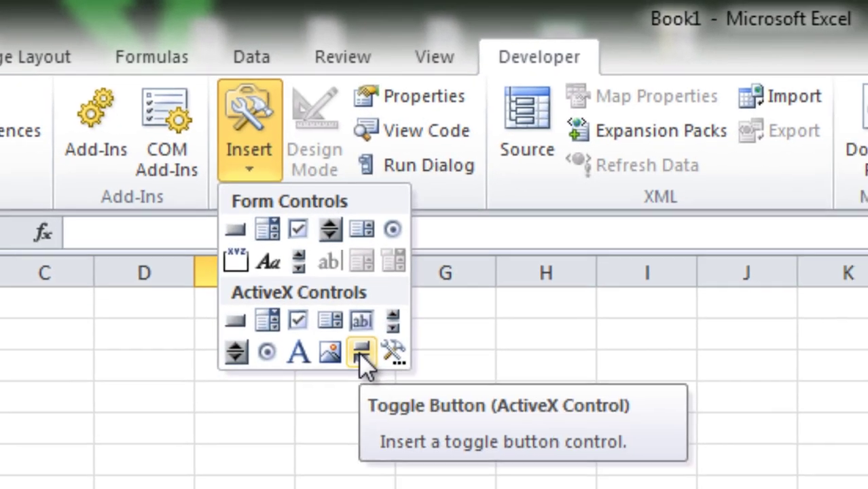
click(371, 375)
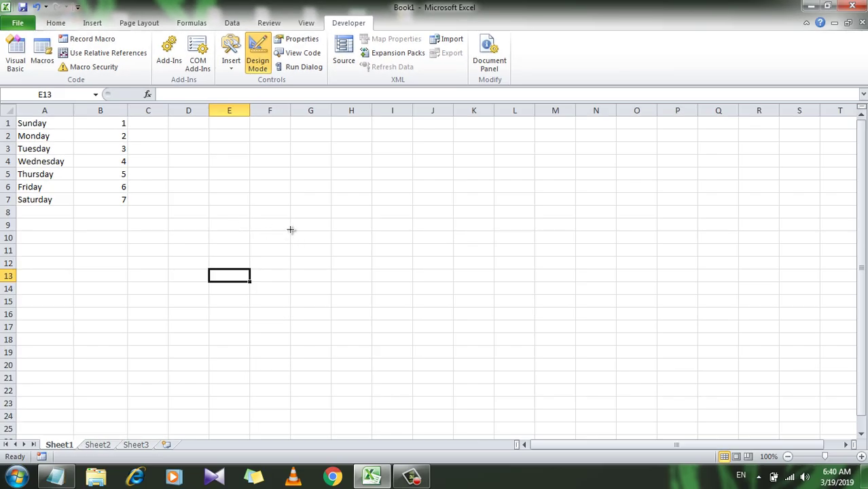
mouse_move(291, 230)
mouse_down()
mouse_move(383, 276)
mouse_move(392, 267)
mouse_up()
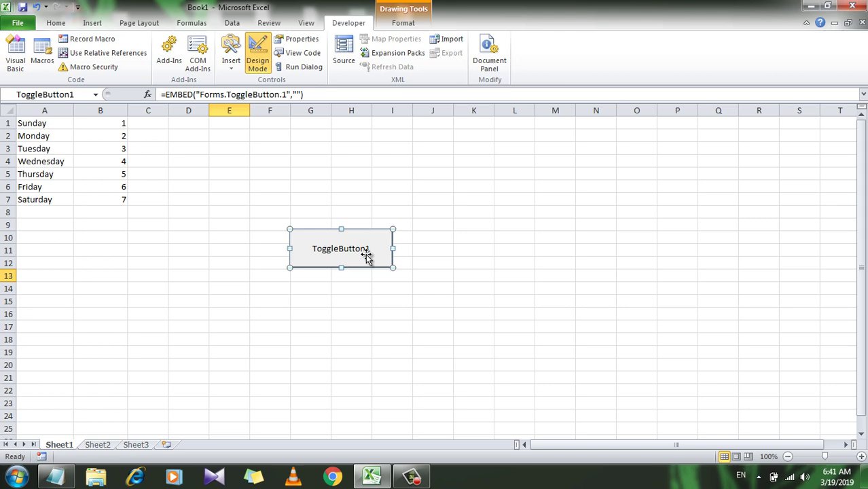
Replace ToggleButton1_Click with code hiding/showing rows 1:2 and captioning Show Row or Hide Row.
double_click(366, 257)
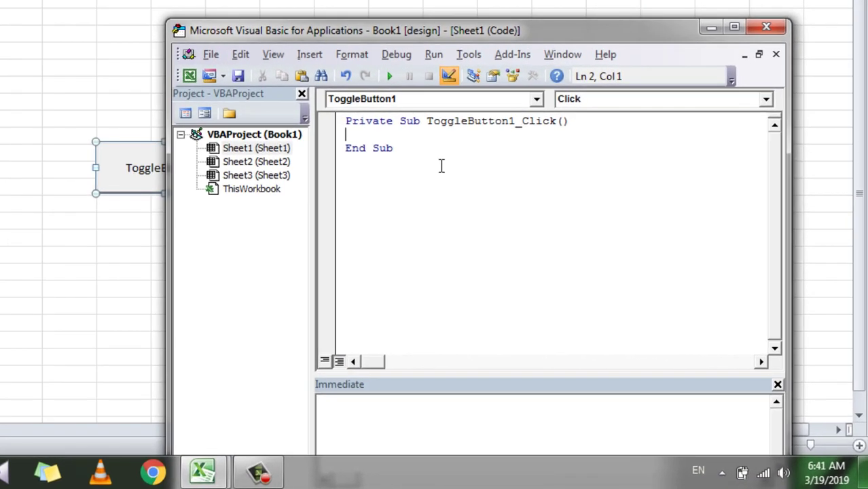
key(ctrl+a)
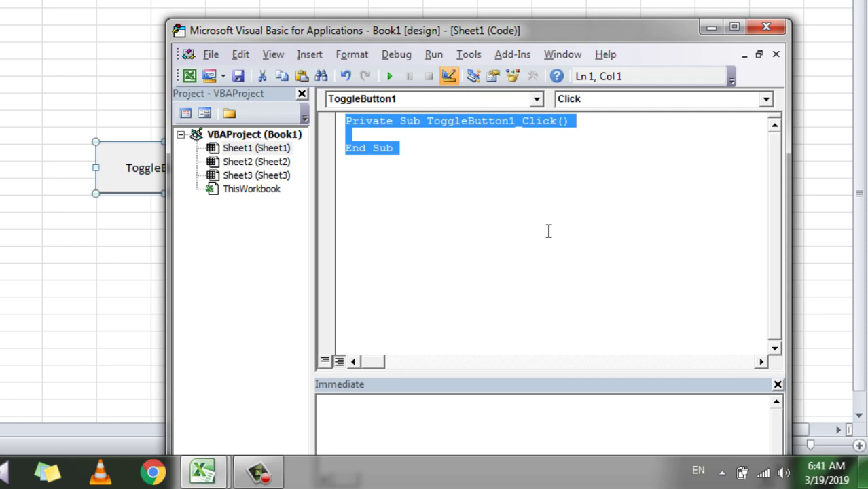
text(Private Sub ToggleButton1_Click() 'Provided by Excel0Tutorial Dim xAddress As String xAddress = "1:2" 'change this to the row numbers  If ToggleButton1.Value Then     Application.ActiveSheet.Rows(xAddress).Hidden = True     ToggleButton1.Caption = "Show Row" Else     Application.ActiveSheet.Rows(xAddress).Hidden = False     ToggleButton1.Caption = "Hide Row" End If End Sub)
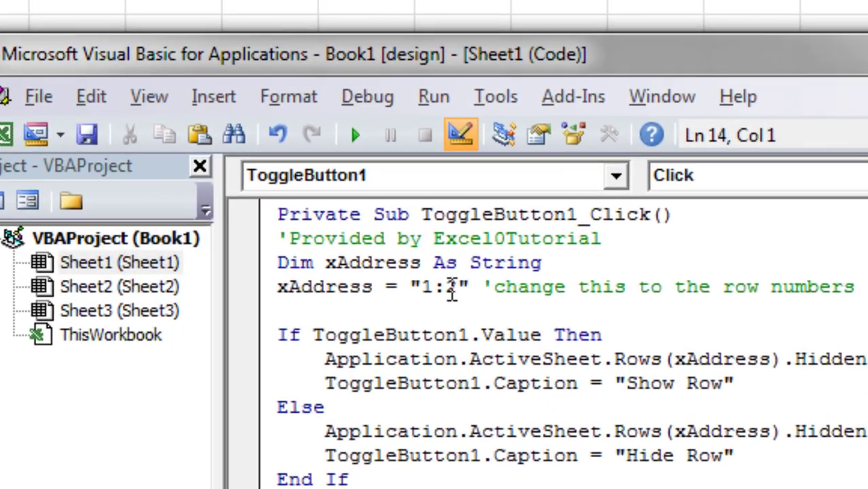
drag(455, 288, 419, 292)
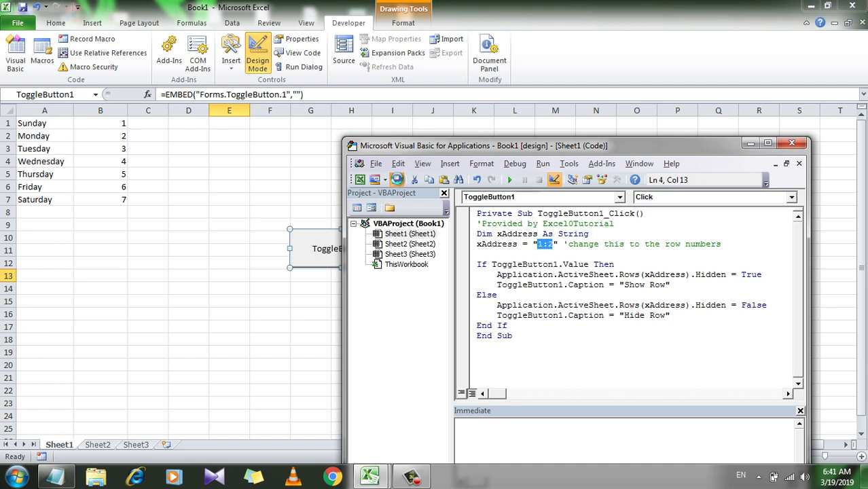
Save as Excel Macro-Enabled Workbook Book1.xlsm, replacing the existing file.
key(alt+q)
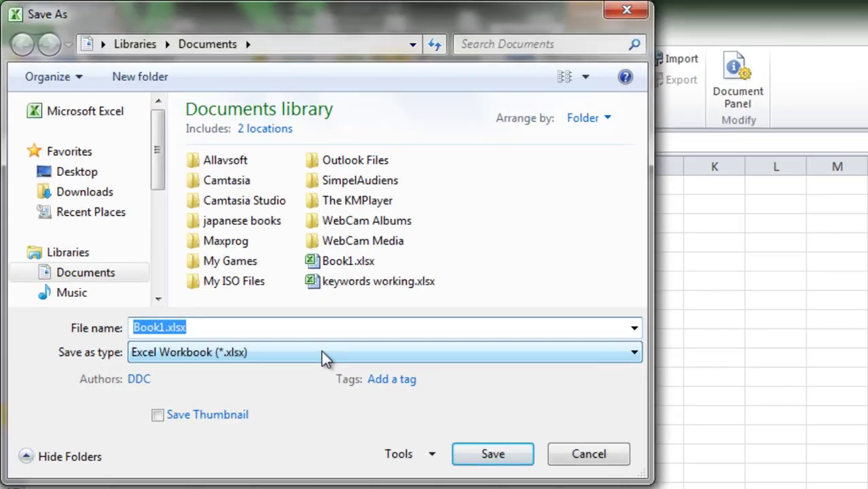
click(216, 233)
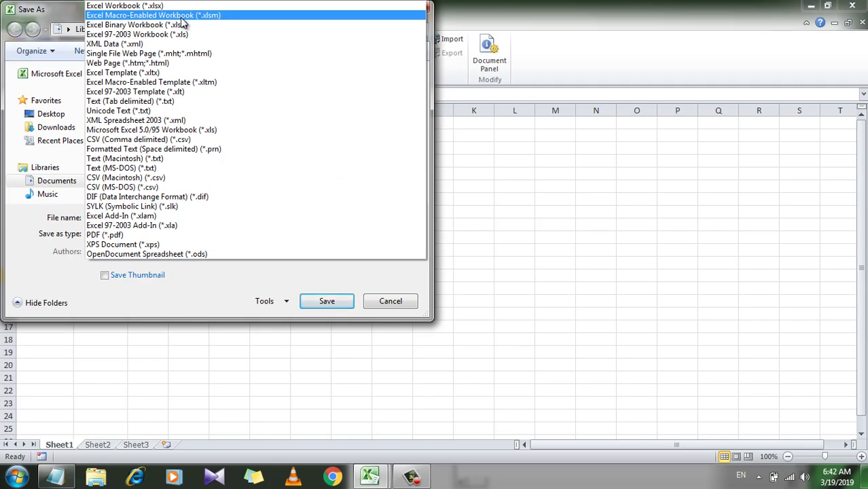
click(182, 16)
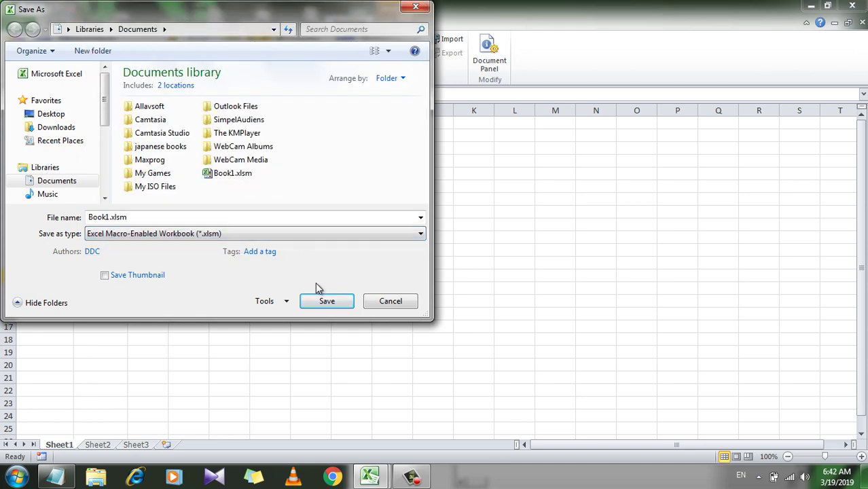
click(316, 300)
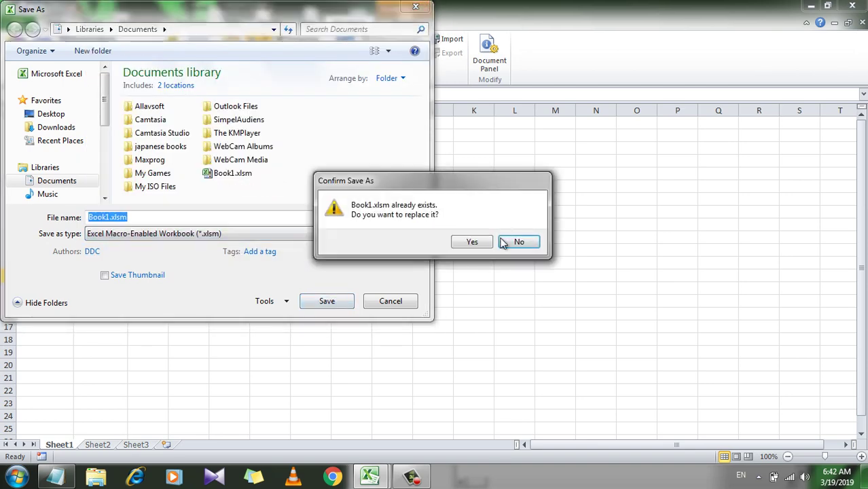
click(482, 239)
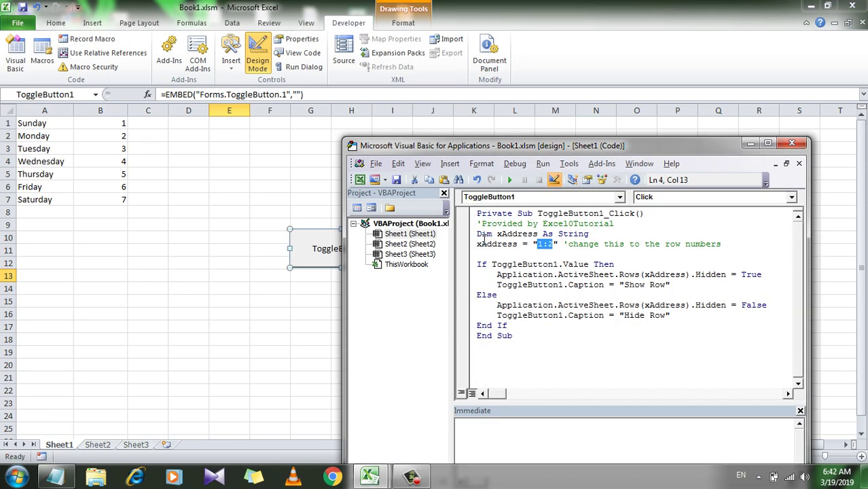
Leave design mode and click the toggle twice, hiding then restoring rows 1–2.
click(791, 143)
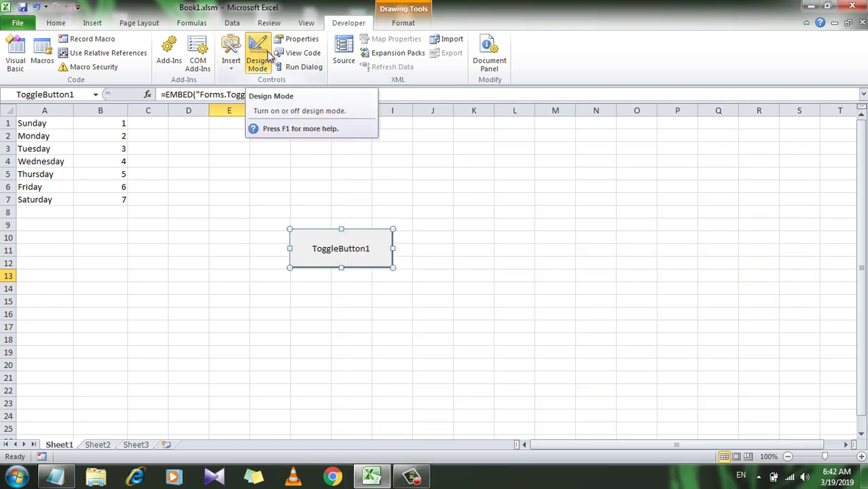
click(262, 70)
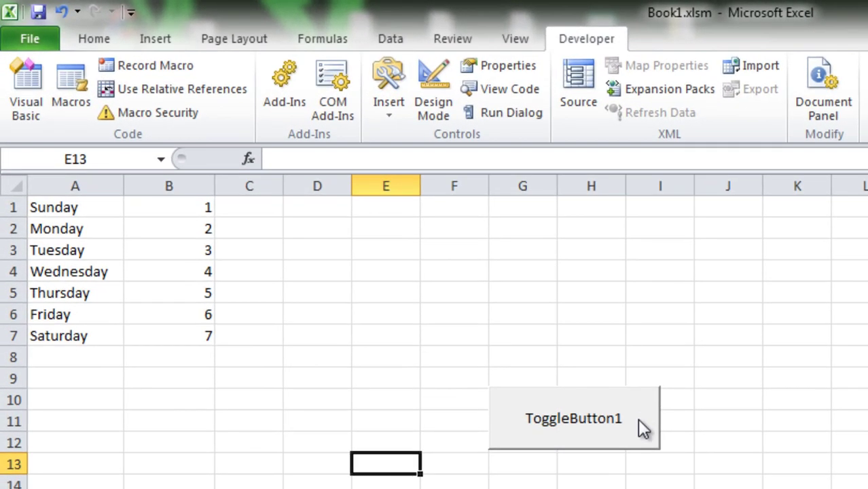
click(571, 427)
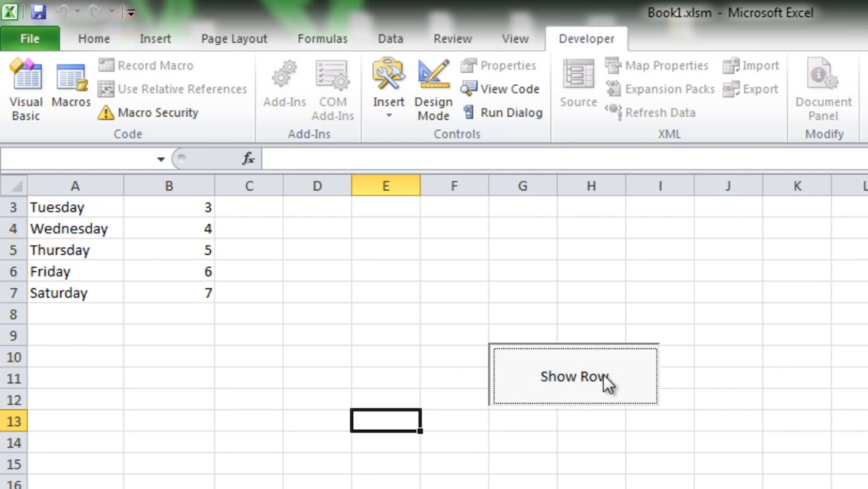
click(568, 382)
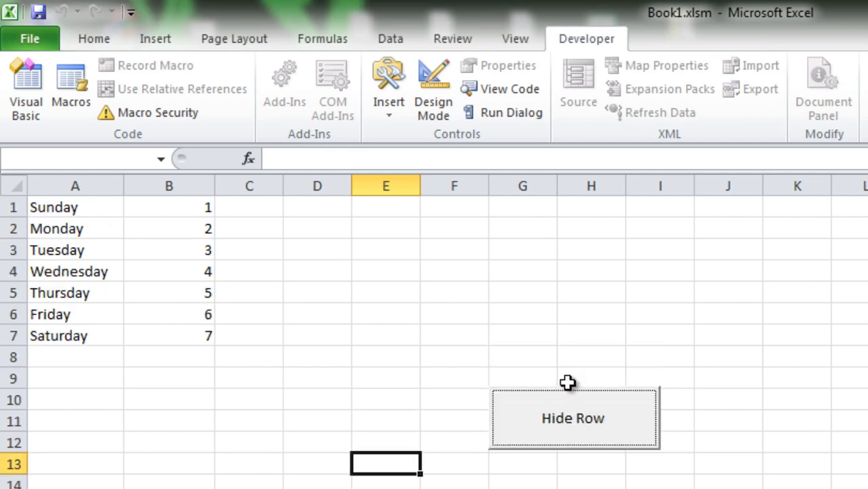